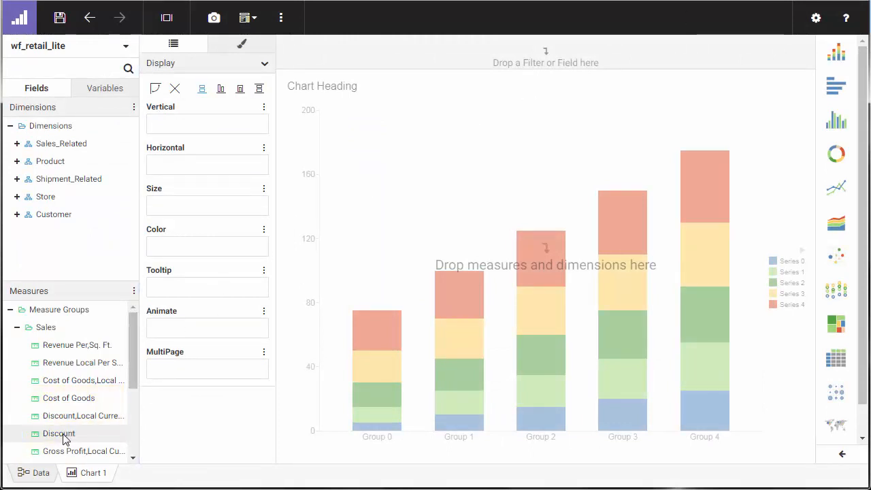
Step: Plot Discount on the vertical axis and bin the Cost of Goods measure as ranges with a bin width of 250
{"action": "mouse_move", "coordinate": [64, 435]}
{"action": "left_mouse_down"}
{"action": "mouse_move", "coordinate": [95, 415]}
{"action": "mouse_move", "coordinate": [181, 181]}
{"action": "mouse_move", "coordinate": [190, 126]}
{"action": "left_mouse_up"}
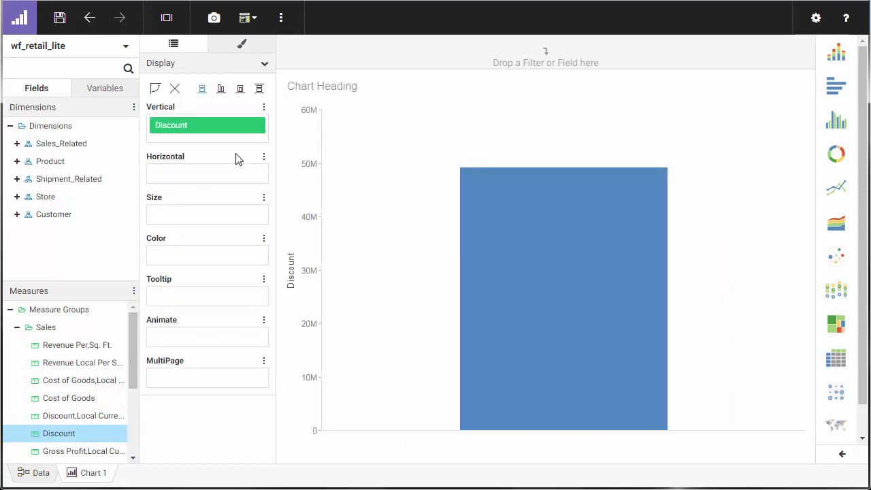
{"action": "left_click", "coordinate": [76, 404]}
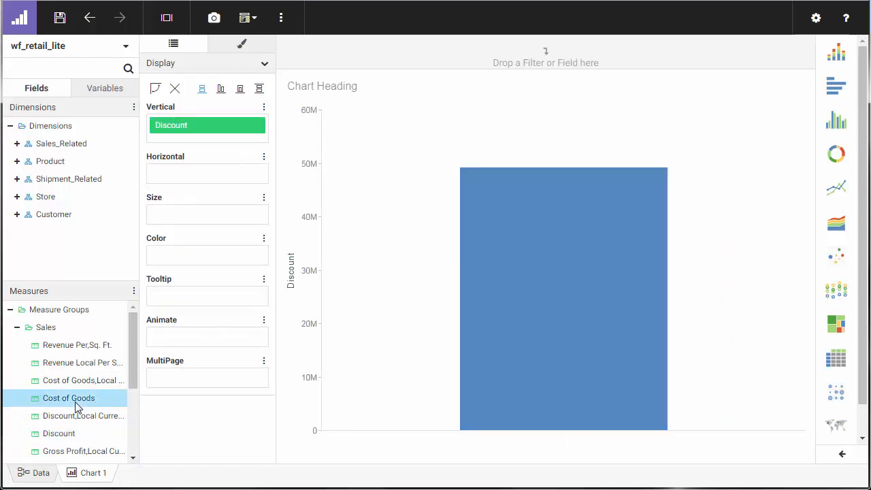
{"action": "right_click", "coordinate": [76, 406]}
{"action": "mouse_move", "coordinate": [141, 373]}
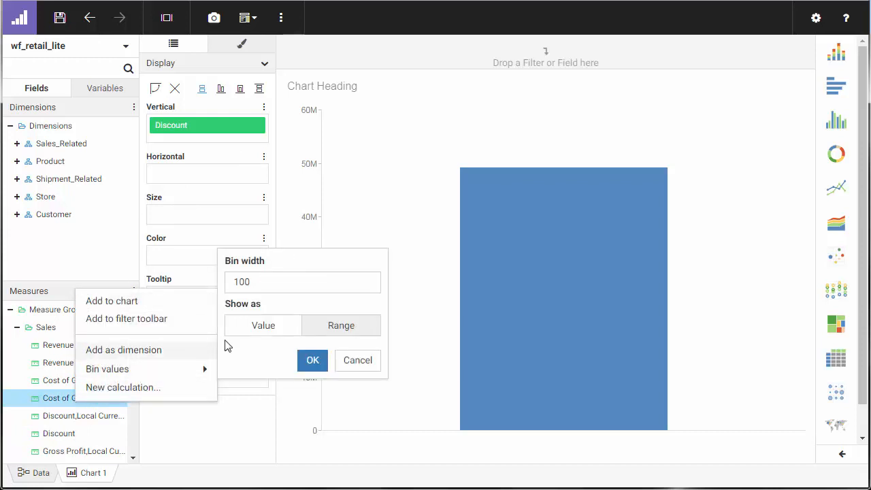
{"action": "left_click_drag", "start_coordinate": [265, 282], "coordinate": [231, 283]}
{"action": "type", "text": "250"}
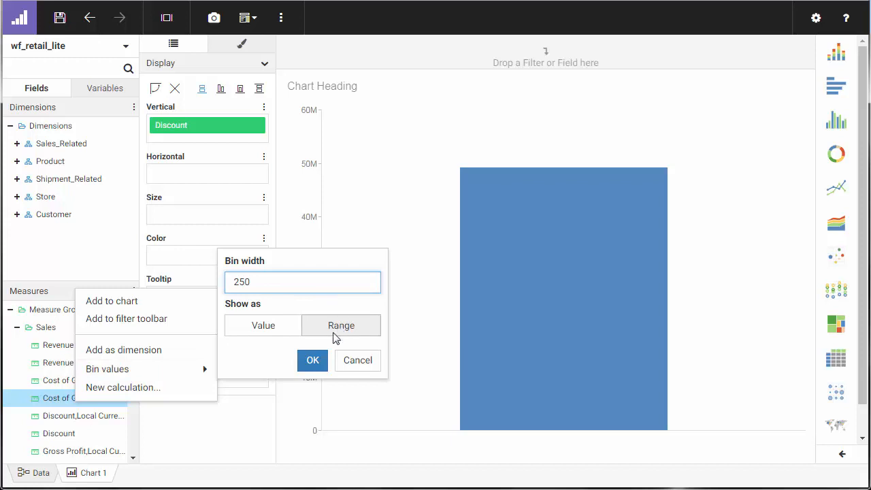
{"action": "left_click", "coordinate": [313, 362]}
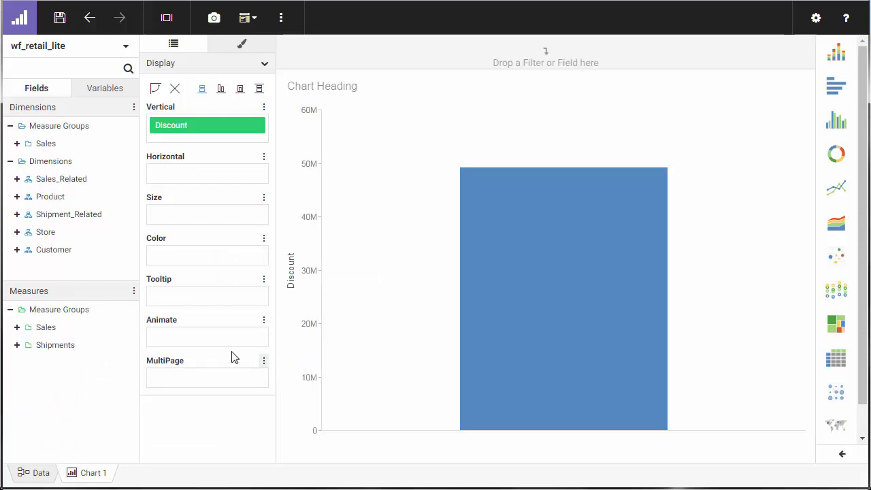
Step: Place the binned field COGS_US_BIN_1 on the chart's horizontal axis
{"action": "left_click", "coordinate": [17, 144]}
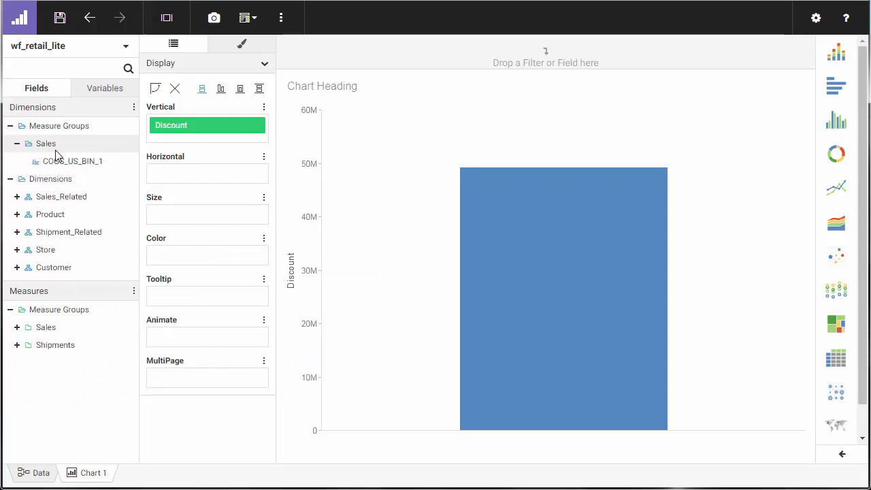
{"action": "left_click_drag", "start_coordinate": [58, 163], "coordinate": [176, 171]}
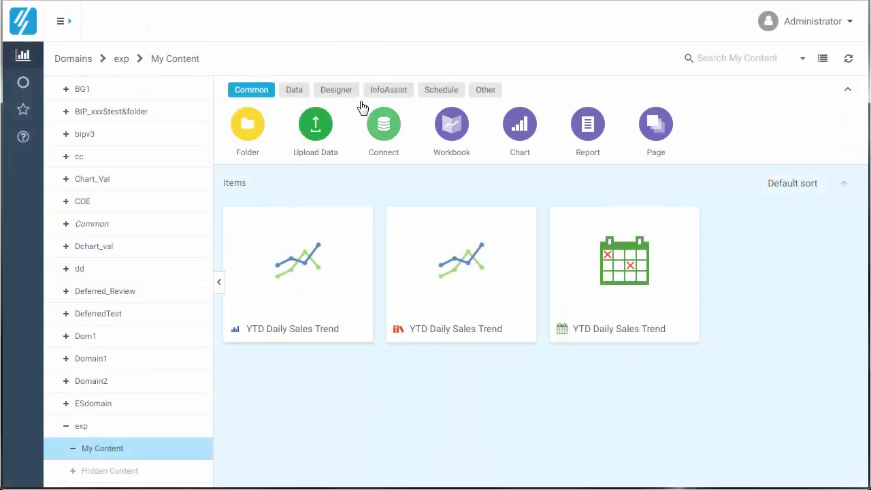
Step: Create a new Designer chart based on wf_retail_lite.mas from the wfretail82 server folder
{"action": "left_click", "coordinate": [332, 95]}
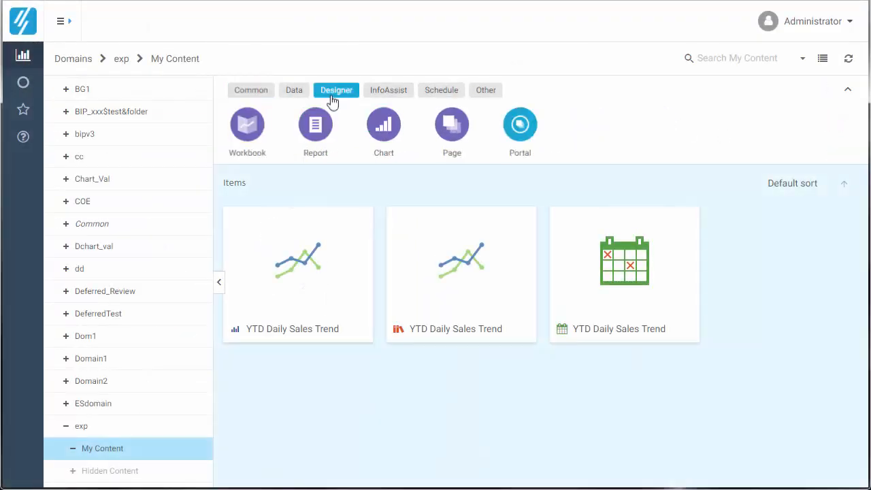
{"action": "left_click", "coordinate": [383, 126]}
{"action": "scroll", "coordinate": [442, 218], "scroll_direction": "down", "scroll_amount": 5}
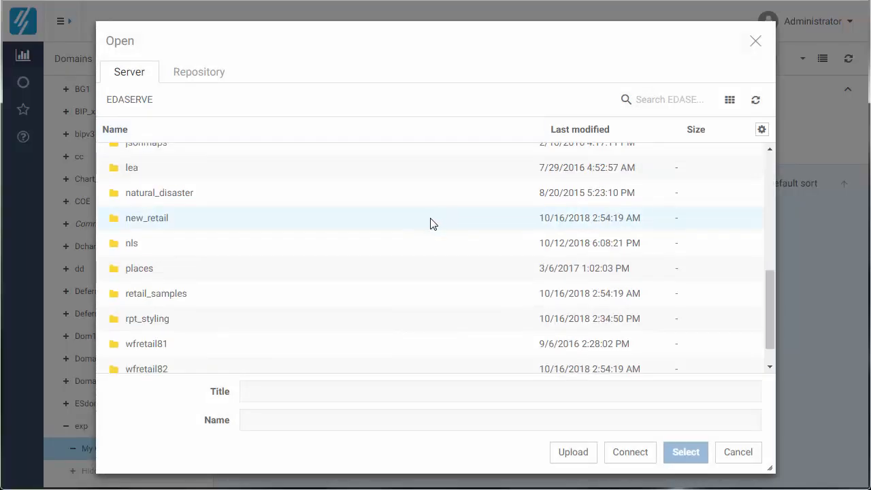
{"action": "double_click", "coordinate": [167, 369]}
{"action": "left_click", "coordinate": [230, 331]}
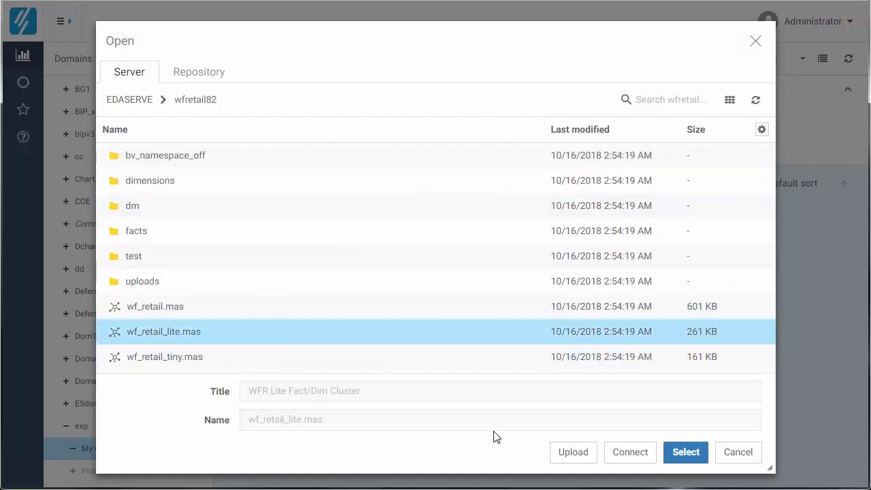
{"action": "left_click", "coordinate": [685, 451]}
Step: Plot the Discount,Local Currency measure from the Sales group on the vertical axis
{"action": "left_click", "coordinate": [18, 328]}
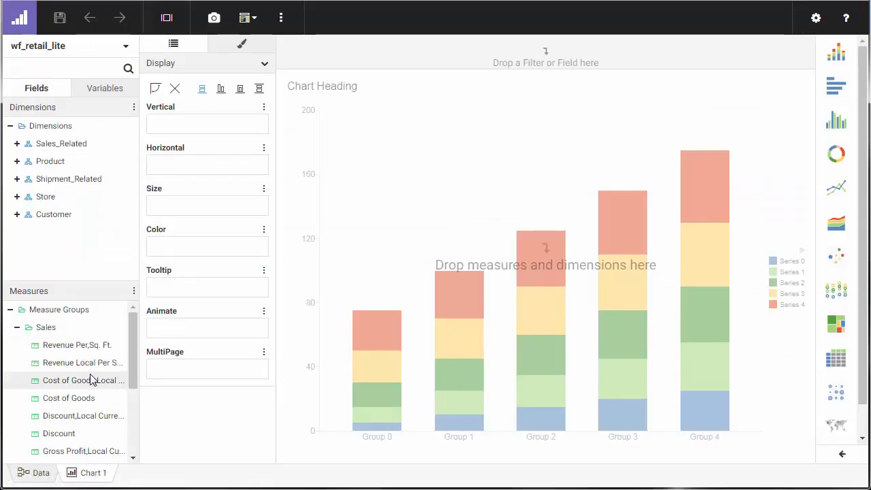
{"action": "left_click_drag", "start_coordinate": [96, 415], "coordinate": [208, 126]}
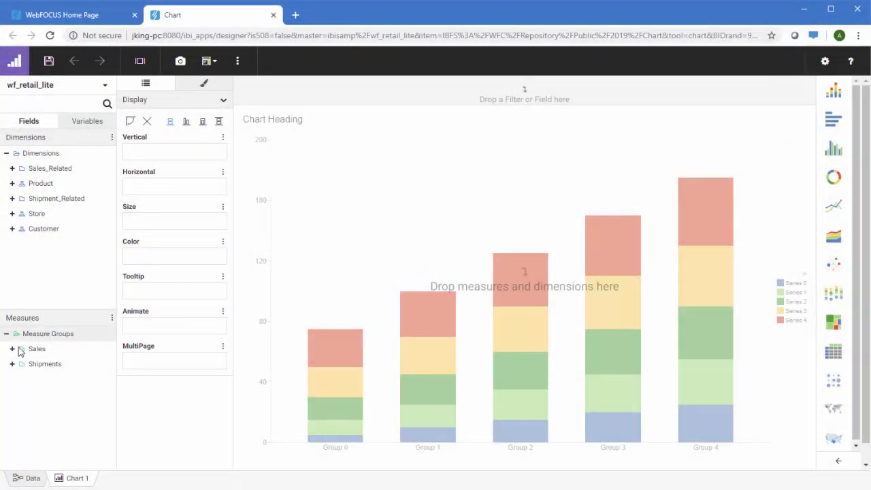
Step: Bin the Revenue measure from the Sales group as ranges with a bin width of 1000
{"action": "left_click", "coordinate": [12, 348]}
{"action": "scroll", "coordinate": [45, 374], "scroll_direction": "down", "scroll_amount": 3}
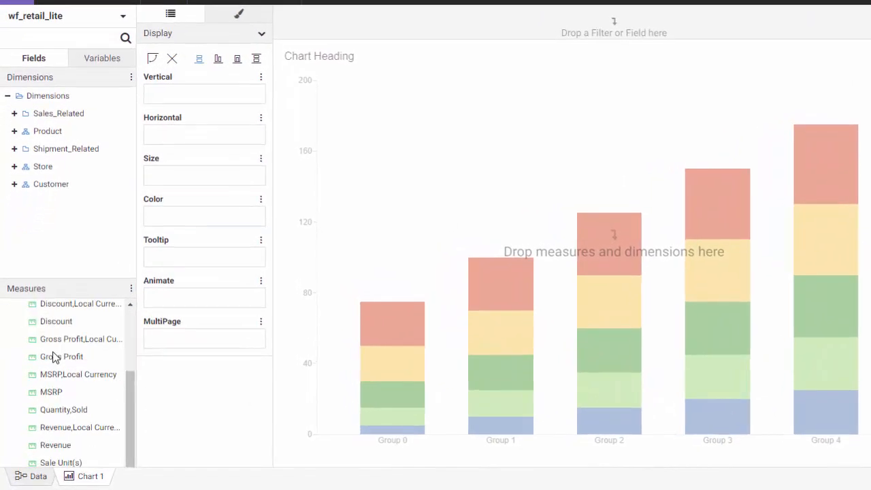
{"action": "right_click", "coordinate": [57, 445]}
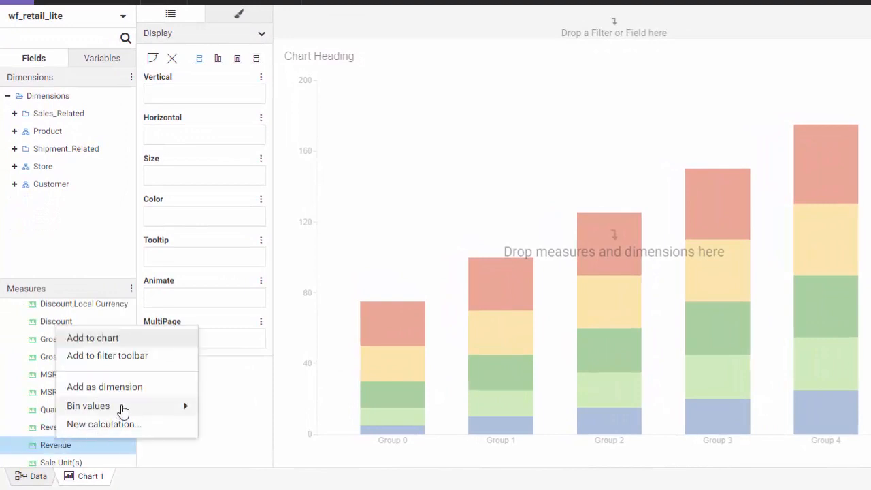
{"action": "mouse_move", "coordinate": [121, 410]}
{"action": "left_click", "coordinate": [263, 393]}
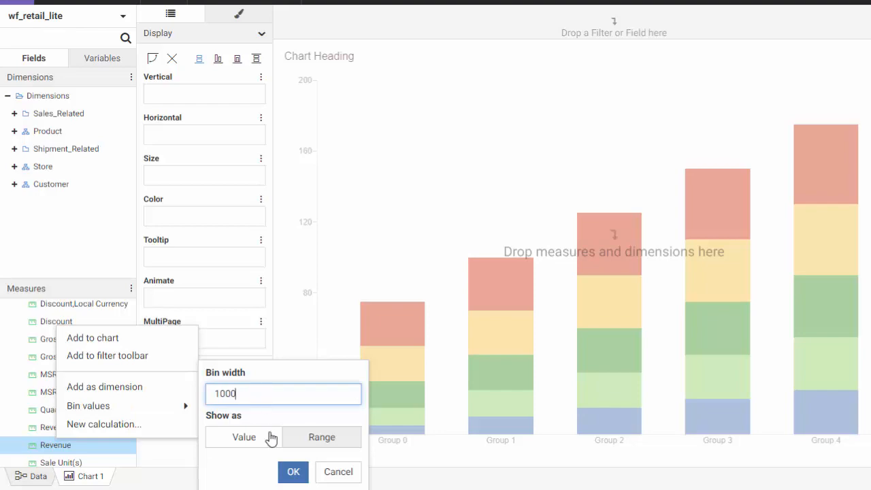
{"action": "left_click", "coordinate": [293, 474]}
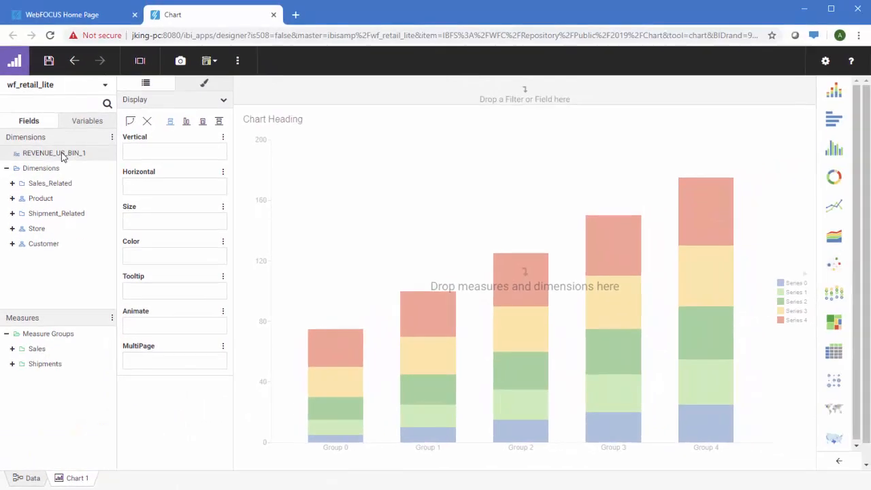
Step: Place REVENUE_US_BIN_1 on the horizontal axis and the Revenue measure from the Sales group on the vertical axis
{"action": "mouse_move", "coordinate": [72, 100]}
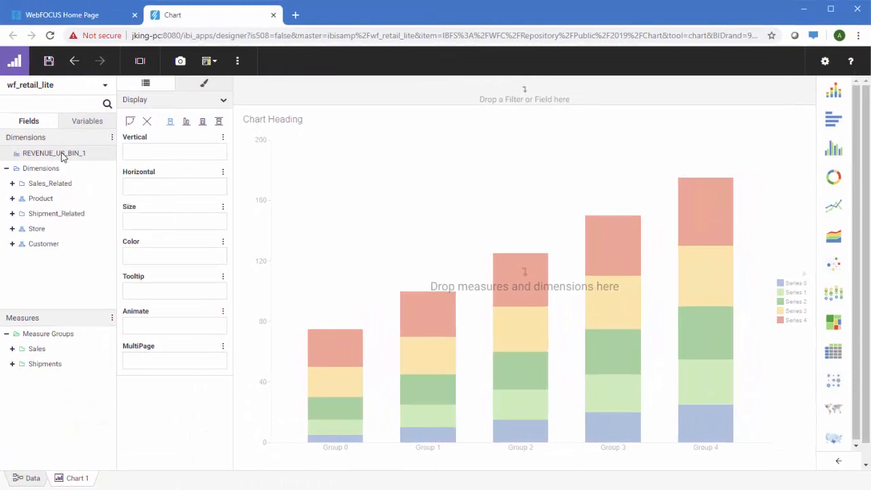
{"action": "left_click_drag", "start_coordinate": [61, 155], "coordinate": [159, 189]}
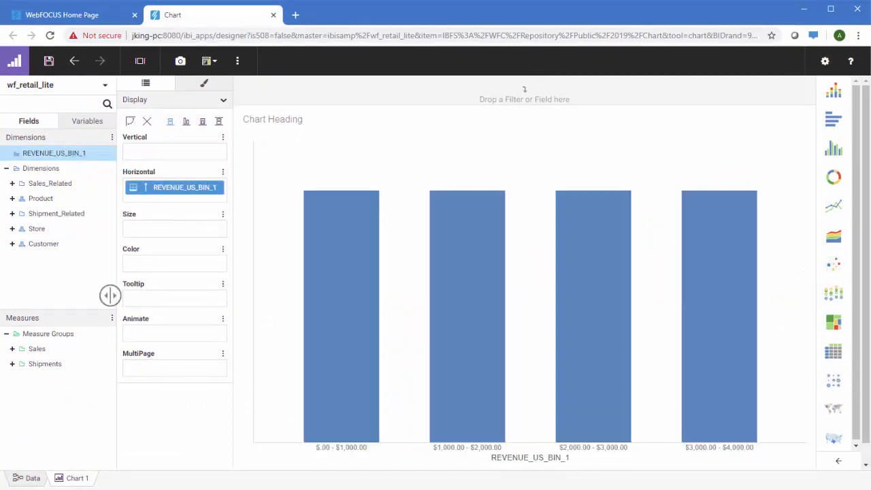
{"action": "left_click", "coordinate": [13, 349]}
{"action": "scroll", "coordinate": [22, 368], "scroll_direction": "down", "scroll_amount": 2}
{"action": "scroll", "coordinate": [22, 368], "scroll_direction": "down", "scroll_amount": 1}
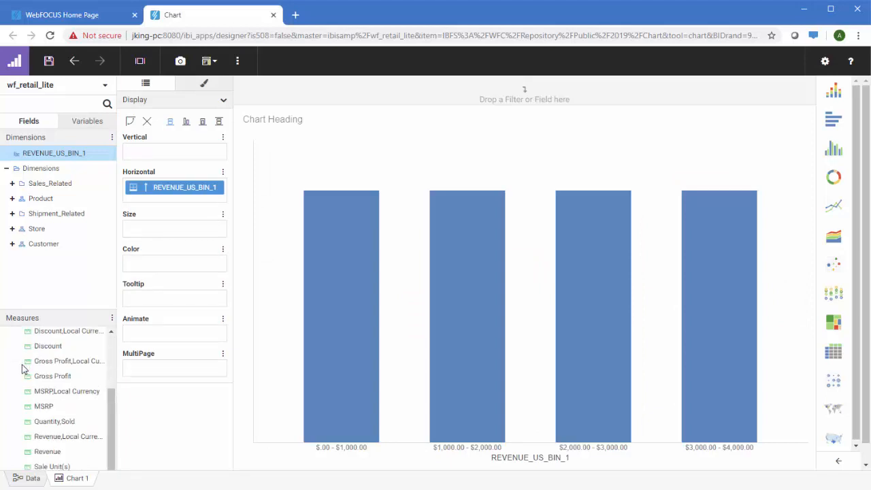
{"action": "left_click_drag", "start_coordinate": [30, 450], "coordinate": [187, 153]}
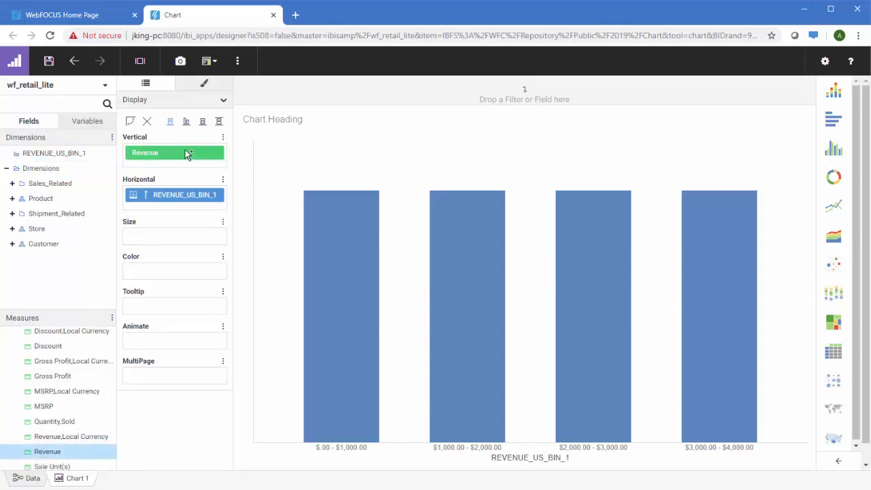
Step: Aggregate the Revenue measure on the vertical axis by Count
{"action": "right_click", "coordinate": [187, 153]}
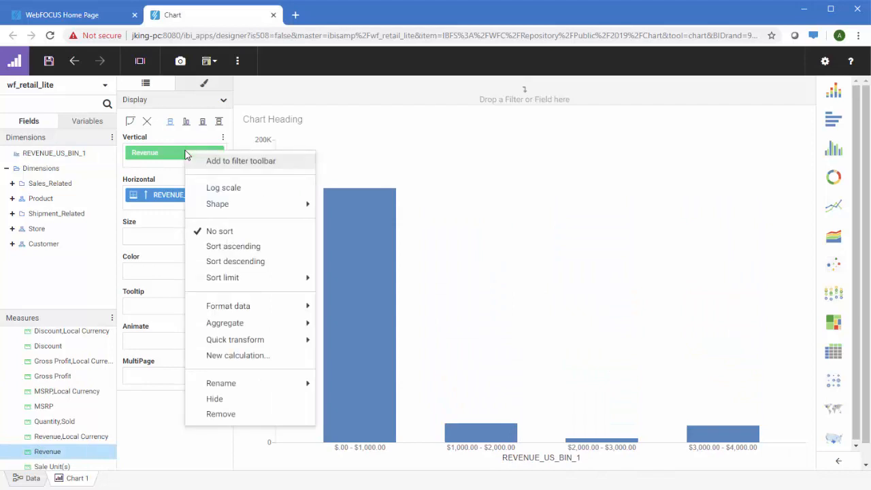
{"action": "mouse_move", "coordinate": [278, 329]}
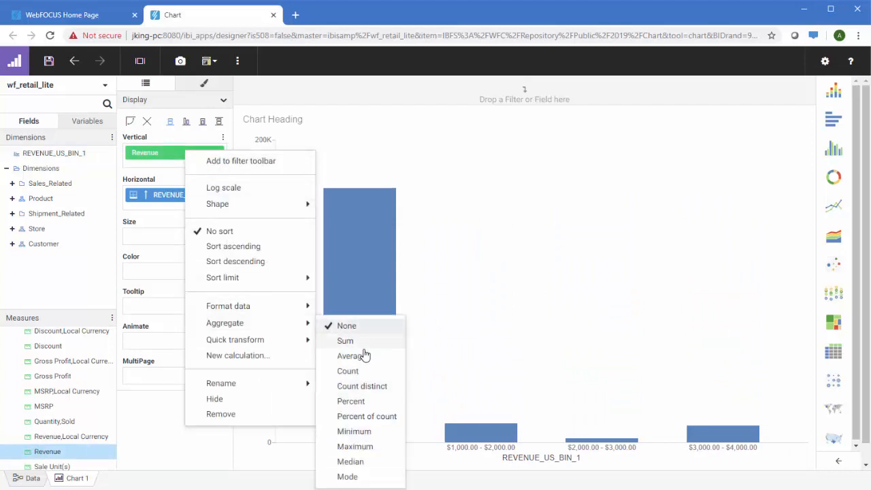
{"action": "left_click", "coordinate": [355, 373]}
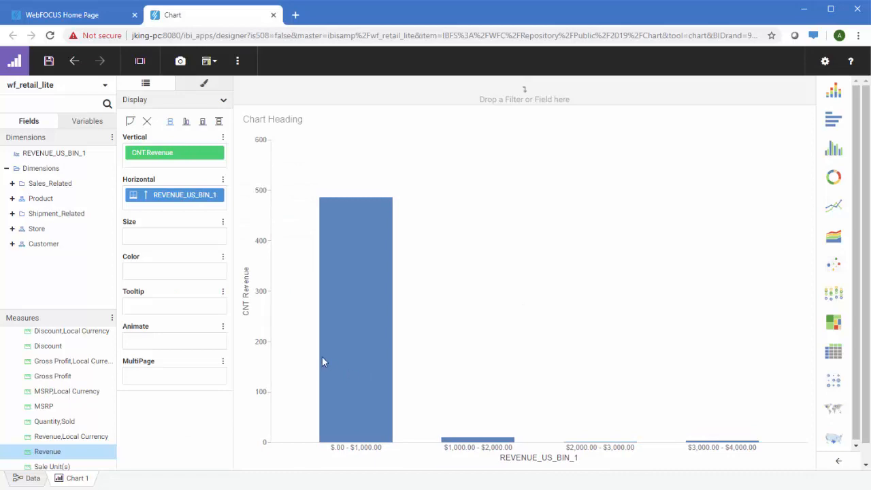
Step: Edit the REVENUE_US_BIN_1 dimension to use a bin width of 500 and show the bins as values
{"action": "right_click", "coordinate": [61, 153]}
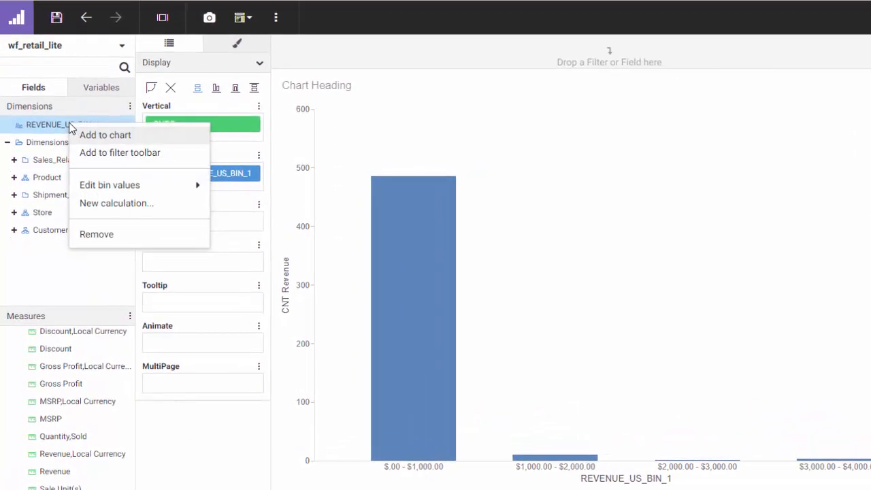
{"action": "mouse_move", "coordinate": [140, 187]}
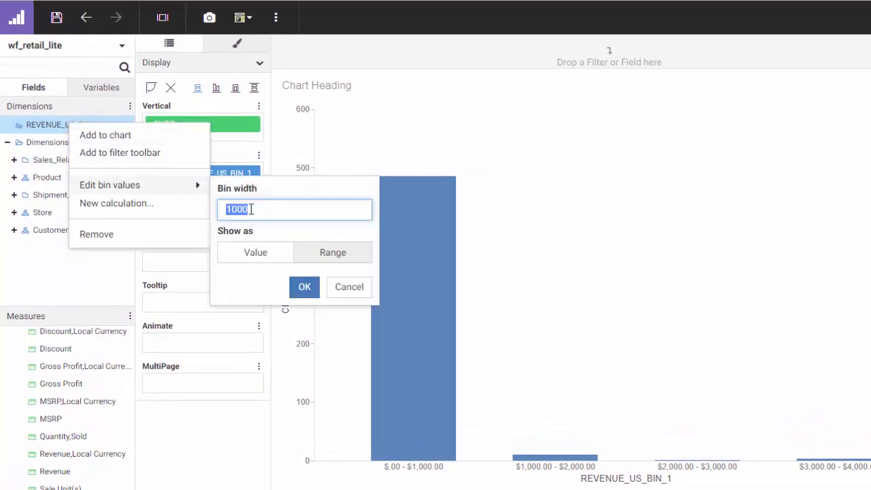
{"action": "left_click", "coordinate": [255, 209]}
{"action": "left_click_drag", "start_coordinate": [255, 209], "coordinate": [213, 214]}
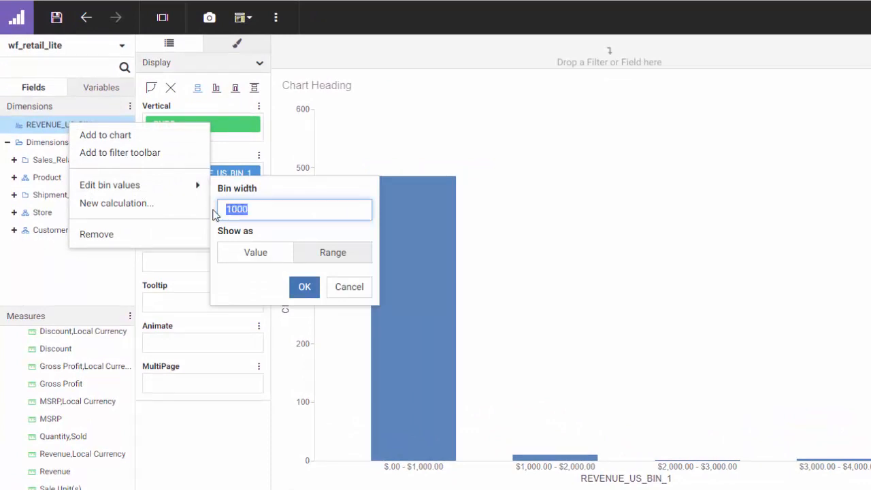
{"action": "type", "text": "500"}
{"action": "left_click", "coordinate": [256, 253]}
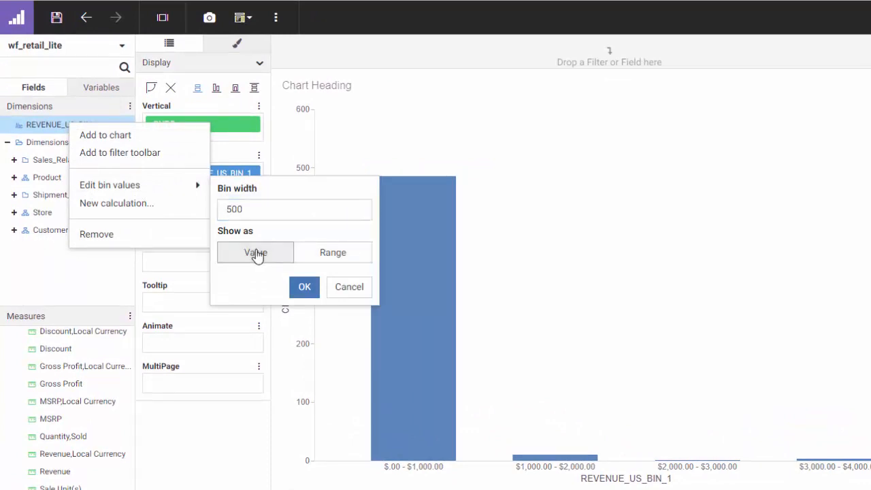
{"action": "left_click", "coordinate": [311, 290]}
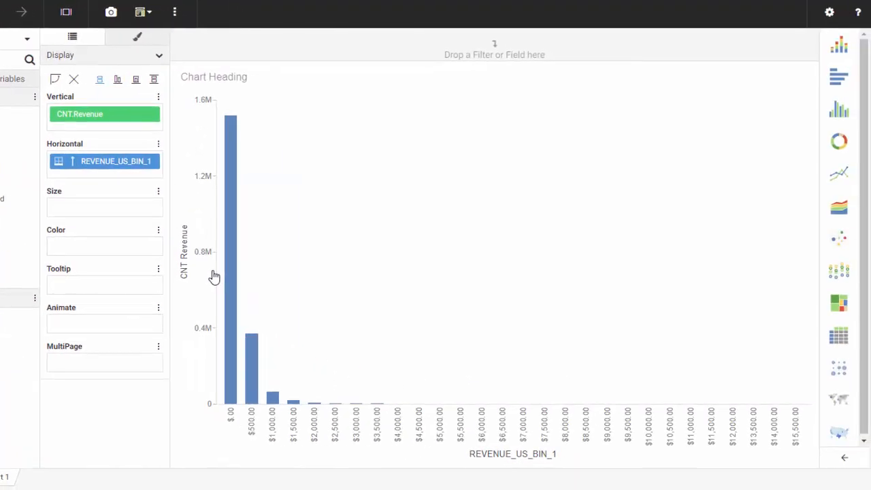
Step: Show the bin editing options of REVENUE_US_BIN_1 as used on the horizontal axis
{"action": "right_click", "coordinate": [122, 161]}
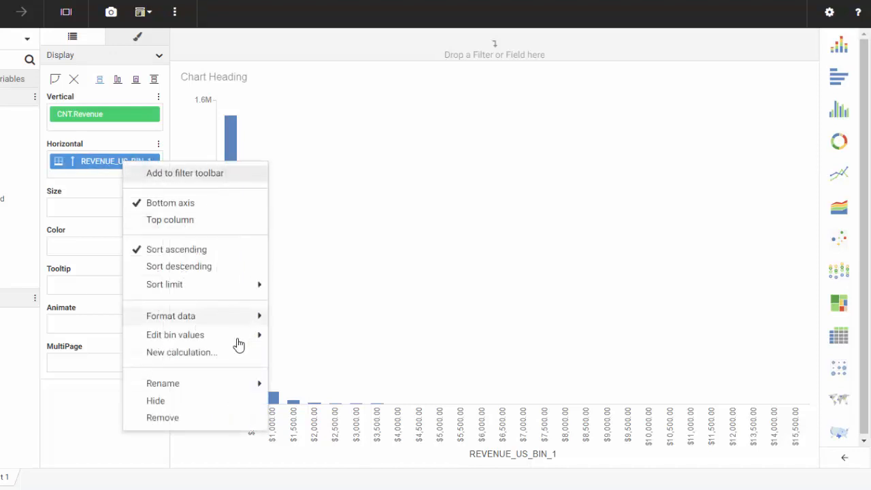
{"action": "mouse_move", "coordinate": [238, 345]}
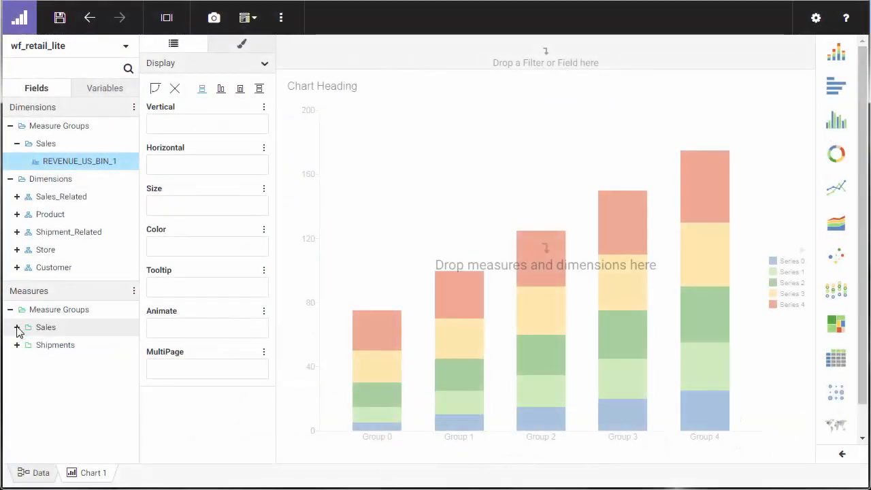
Step: Bin the Cost of Goods measure from the Sales group as ranges with a bin width of 100
{"action": "left_click", "coordinate": [17, 327]}
{"action": "scroll", "coordinate": [61, 354], "scroll_direction": "down", "scroll_amount": 2}
{"action": "left_click", "coordinate": [64, 336]}
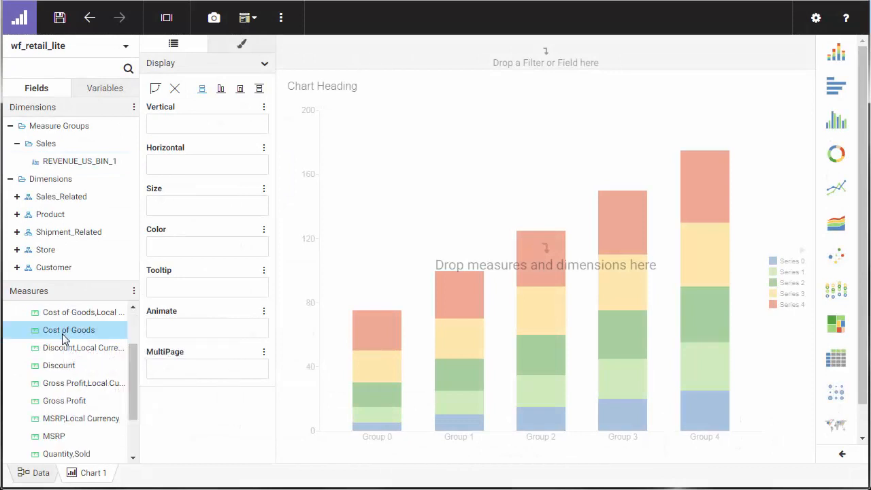
{"action": "right_click", "coordinate": [63, 338]}
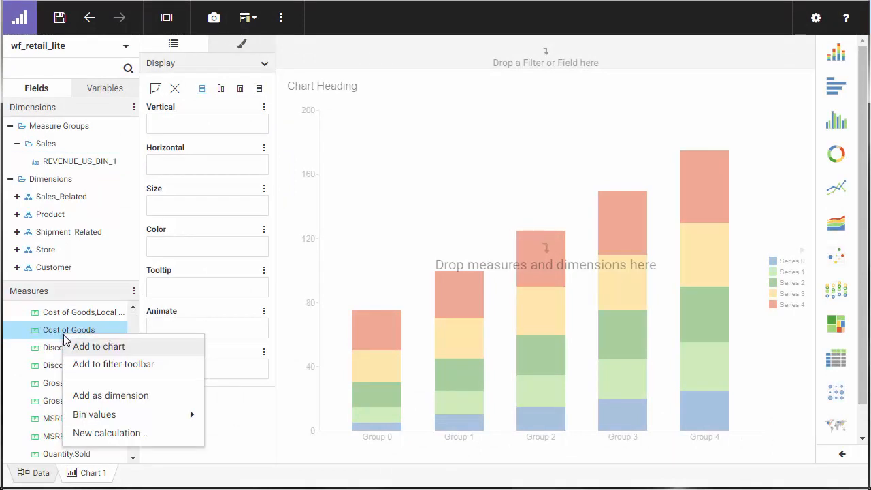
{"action": "mouse_move", "coordinate": [117, 413]}
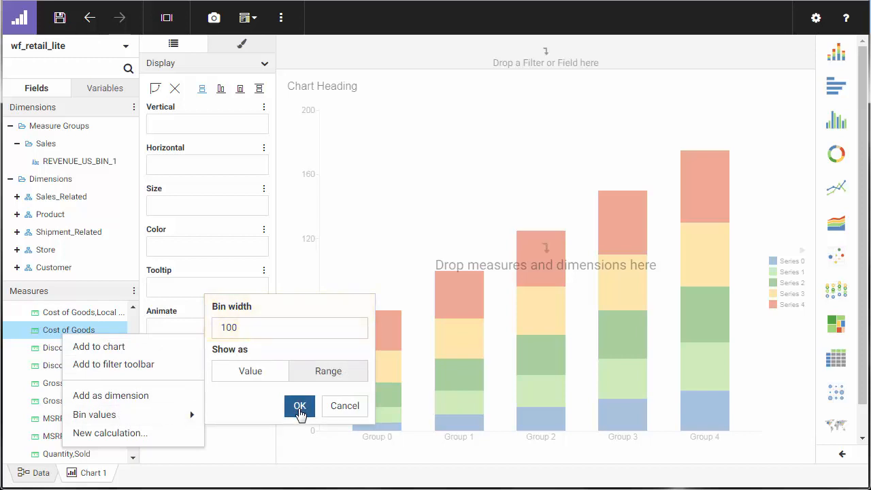
{"action": "left_click", "coordinate": [299, 408]}
Step: Place COGS_US_BIN_1 on the horizontal axis and the Discount measure from the Sales group on the vertical axis
{"action": "left_click", "coordinate": [17, 143]}
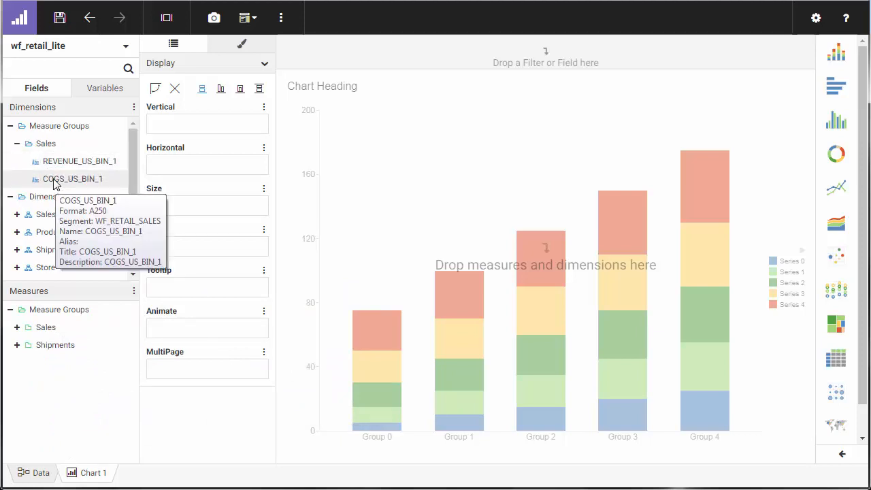
{"action": "left_click_drag", "start_coordinate": [54, 181], "coordinate": [170, 166]}
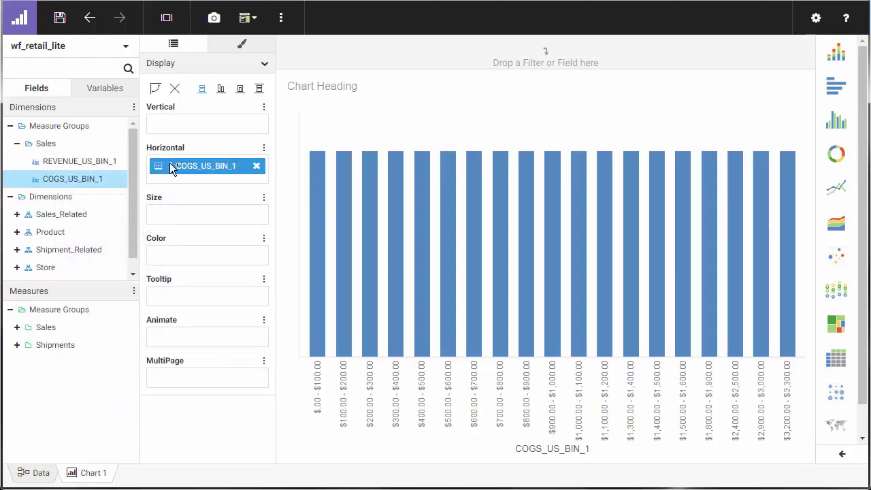
{"action": "left_click", "coordinate": [18, 327]}
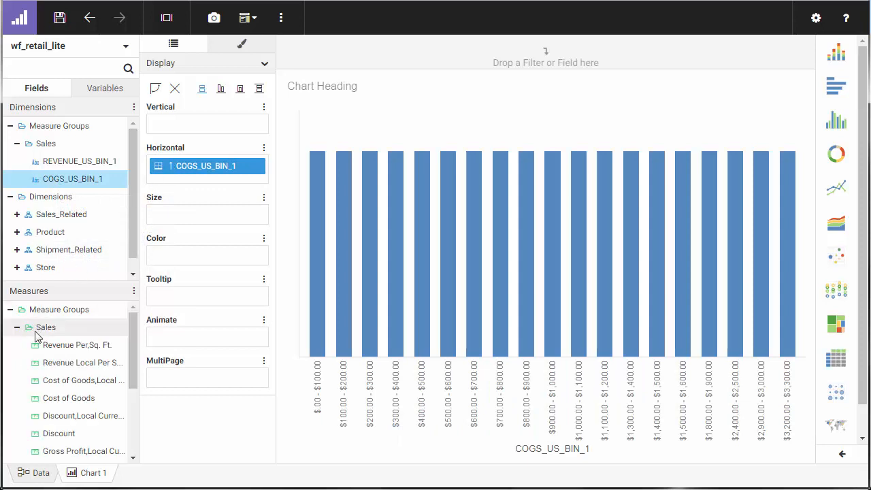
{"action": "scroll", "coordinate": [59, 360], "scroll_direction": "down", "scroll_amount": 2}
{"action": "left_click_drag", "start_coordinate": [60, 362], "coordinate": [185, 126]}
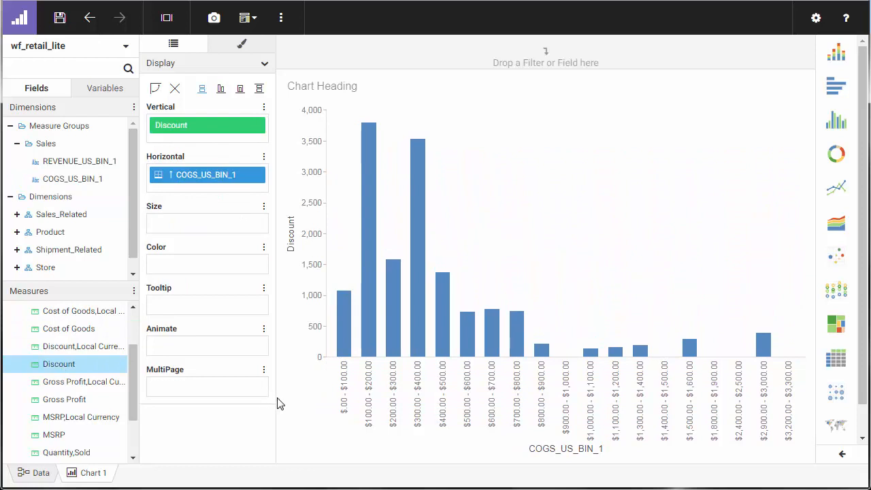
Step: Try the area and matrix marker chart types on the chart of Discount by COGS_US_BIN_1
{"action": "left_click", "coordinate": [837, 227]}
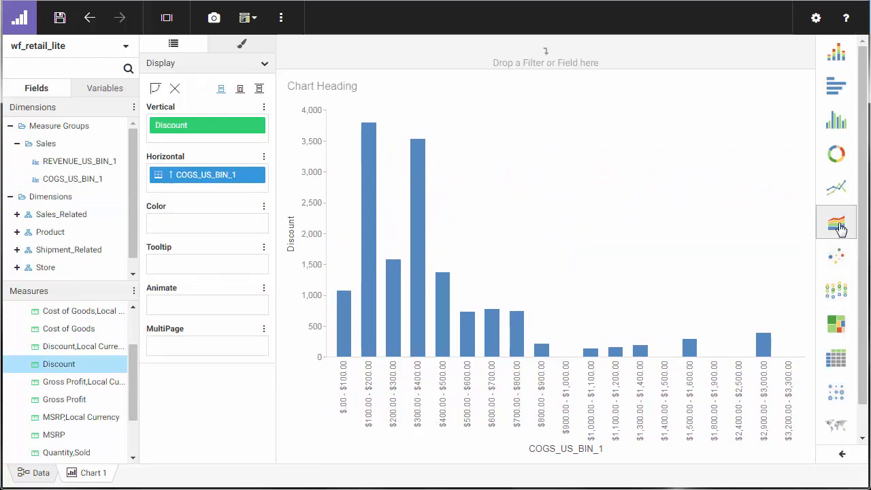
{"action": "left_click", "coordinate": [840, 396]}
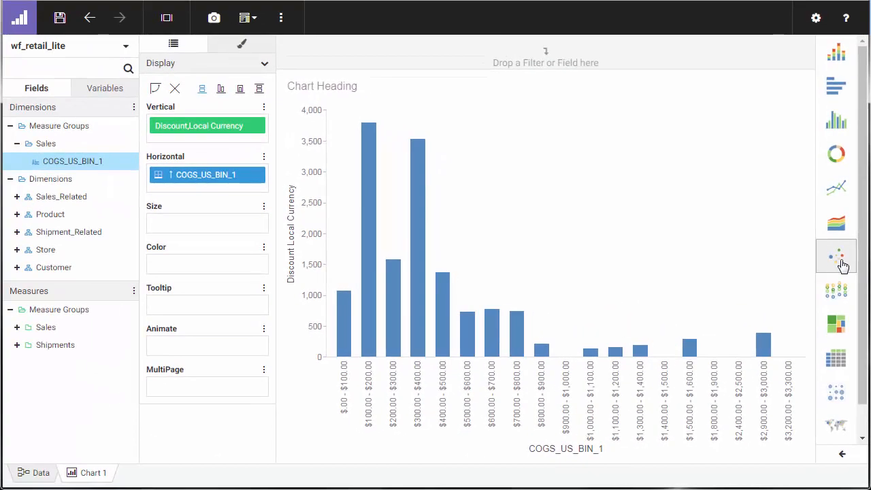
Step: Change the chart of Discount,Local Currency by COGS_US_BIN_1 to a scatter plot
{"action": "left_click", "coordinate": [828, 235]}
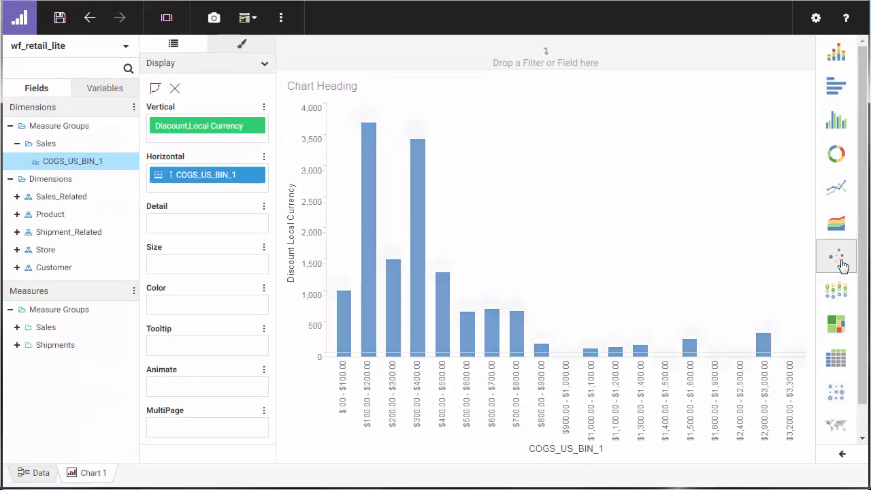